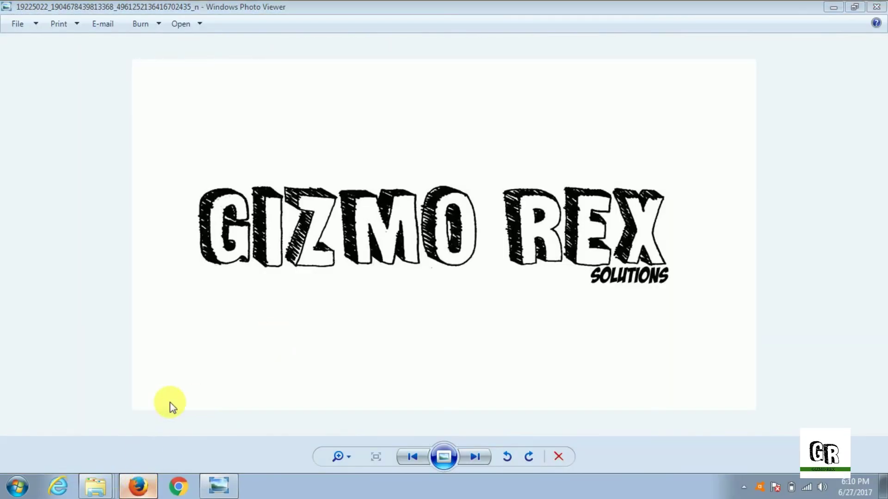
Step: Download SSuitePicsel26.zip from the Picsel page in Firefox, saving it to disk
key(alt+Tab)
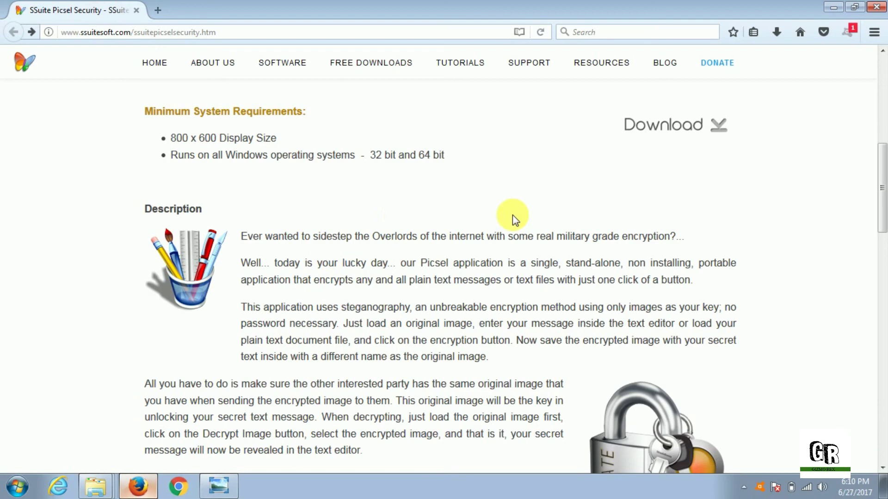
scroll(513, 215, up, 3)
click(669, 202)
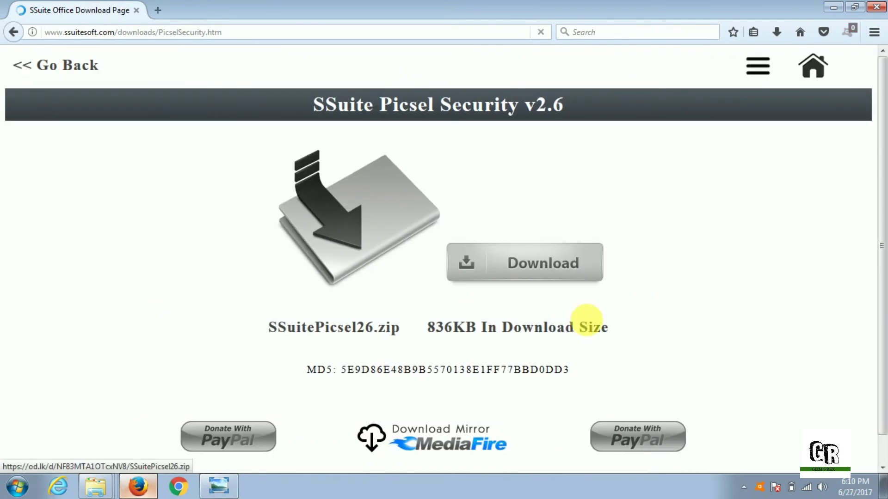
click(538, 242)
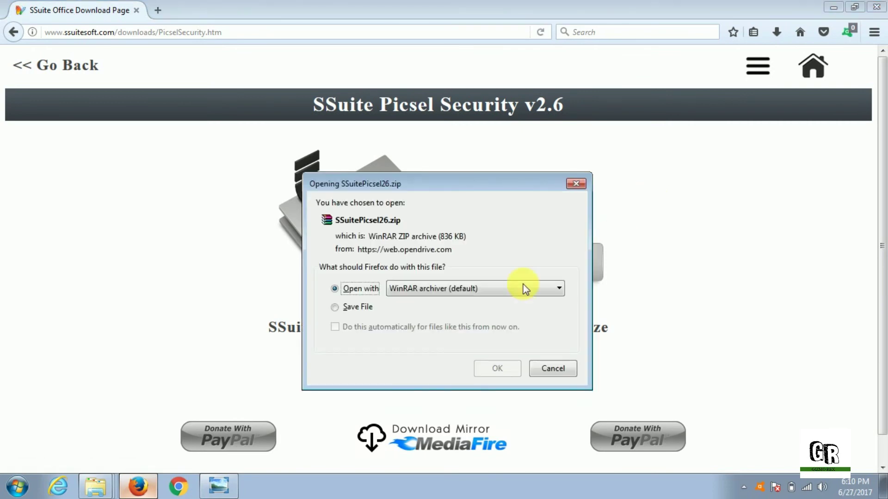
click(337, 313)
click(477, 368)
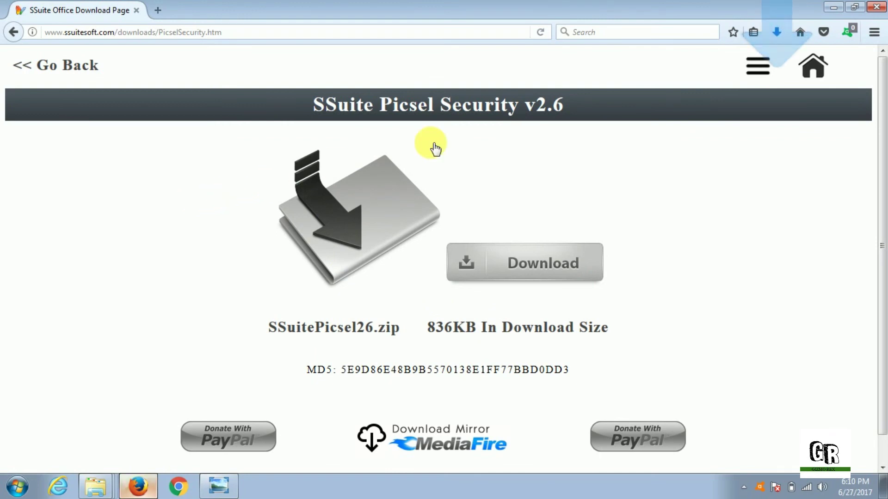
Step: Open the downloaded zip in WinRAR to check Picsel.exe and its files, then minimize Firefox
click(782, 30)
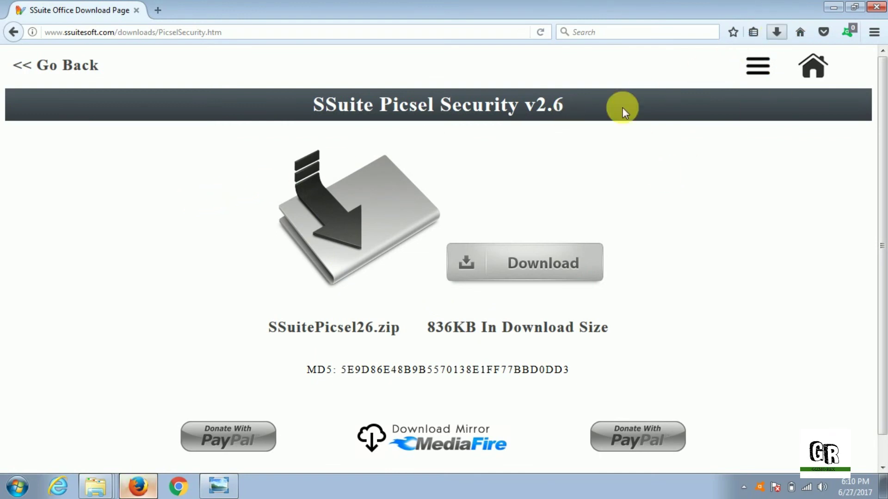
click(640, 64)
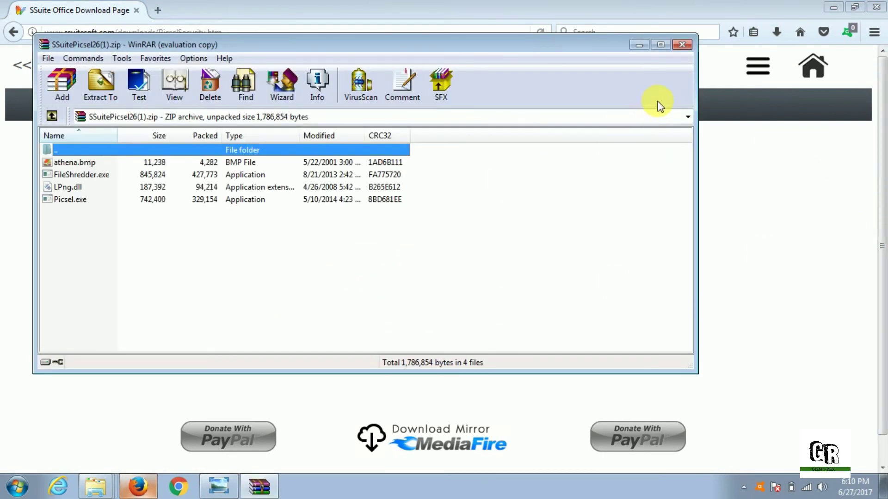
click(682, 44)
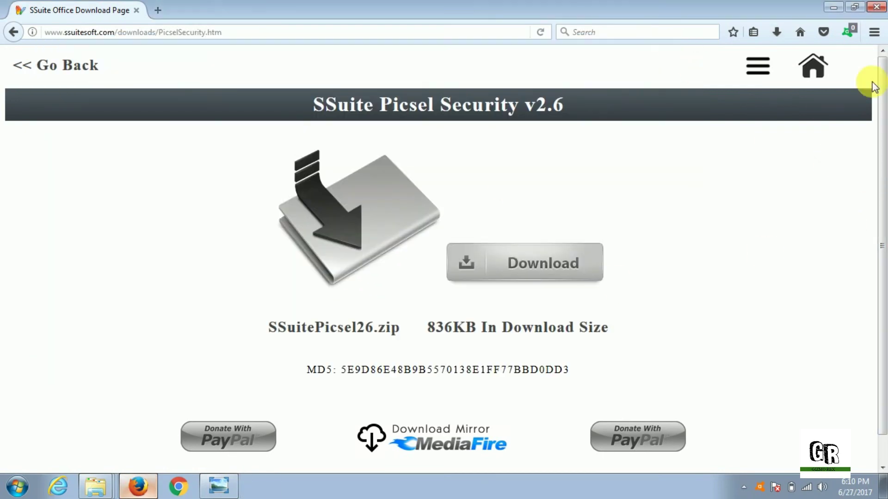
click(834, 7)
Step: Copy SSuitePicsel26.zip from the Downloads folder via Computer
click(834, 8)
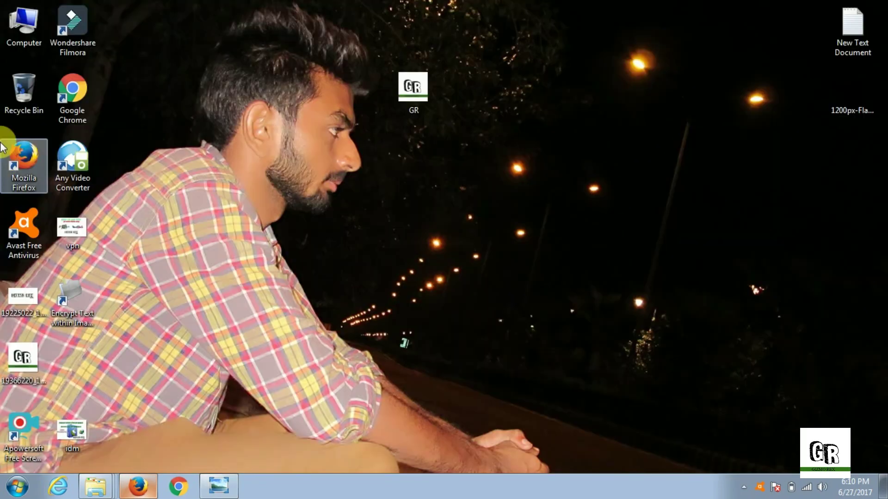
double_click(22, 42)
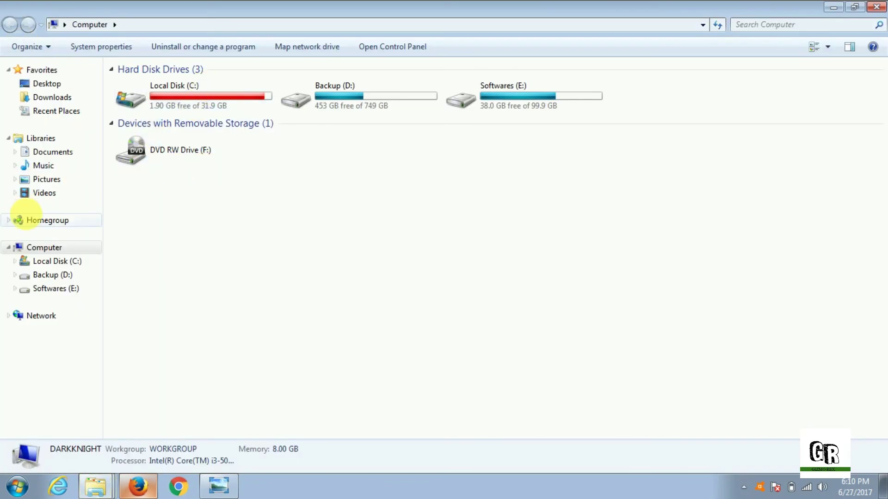
click(65, 97)
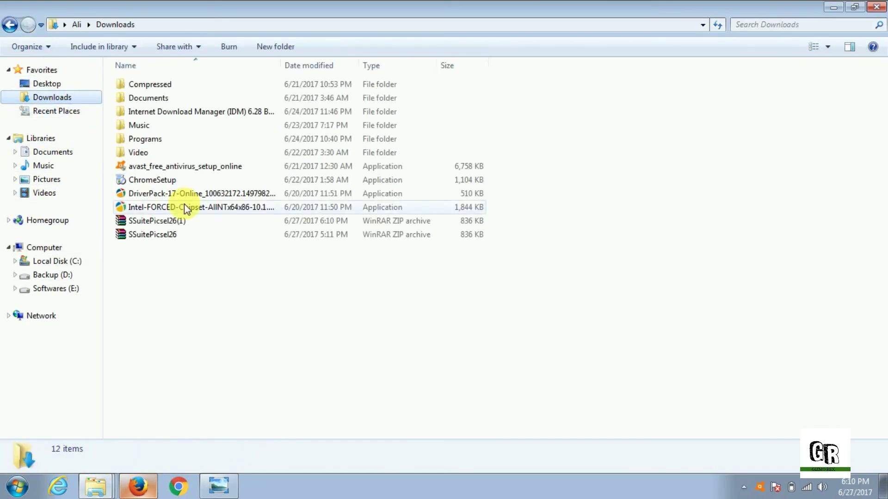
click(162, 235)
right_click(162, 234)
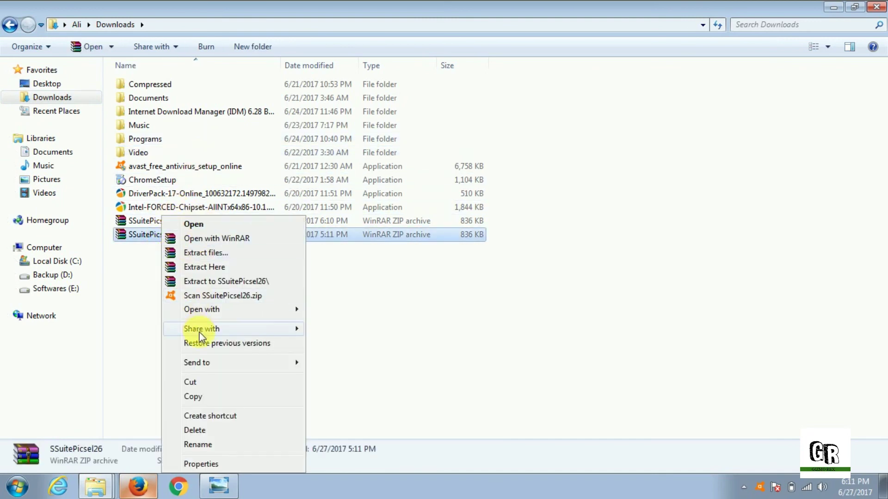
click(202, 397)
Step: Paste the zip onto the desktop below the GR icon and extract it to SSuitePicsel26\
click(834, 7)
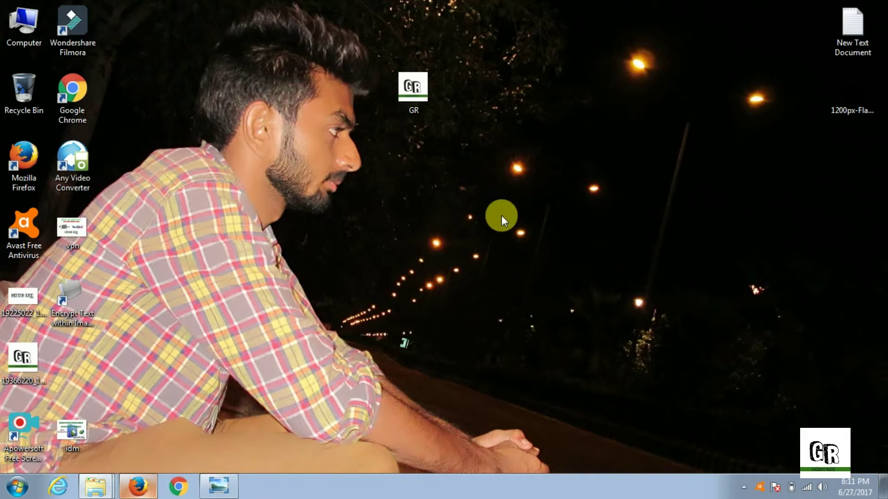
right_click(336, 185)
click(370, 242)
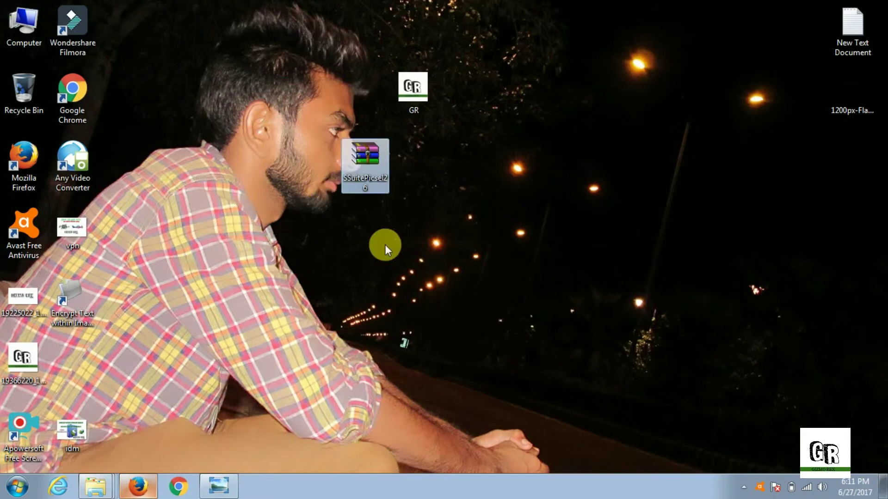
drag(370, 162, 444, 143)
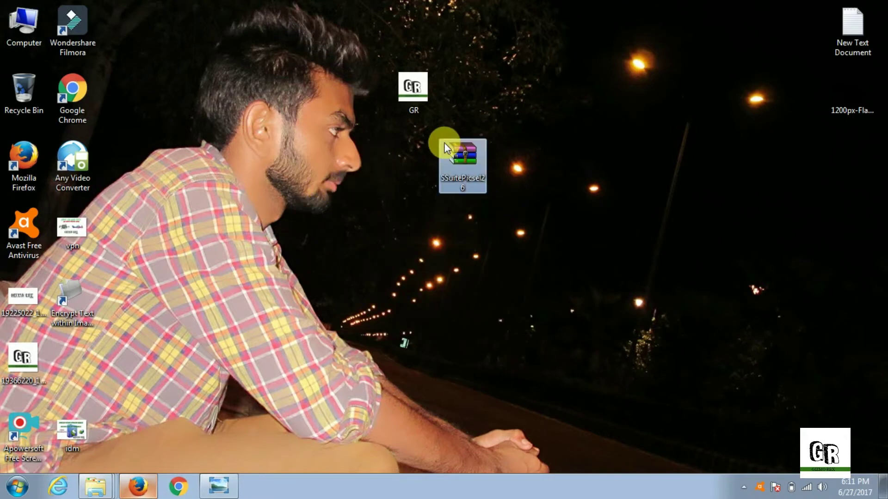
right_click(461, 165)
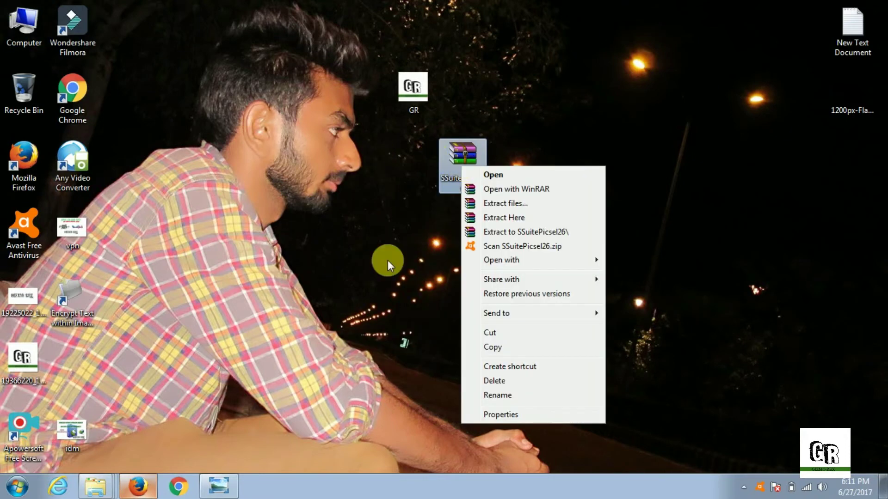
click(527, 218)
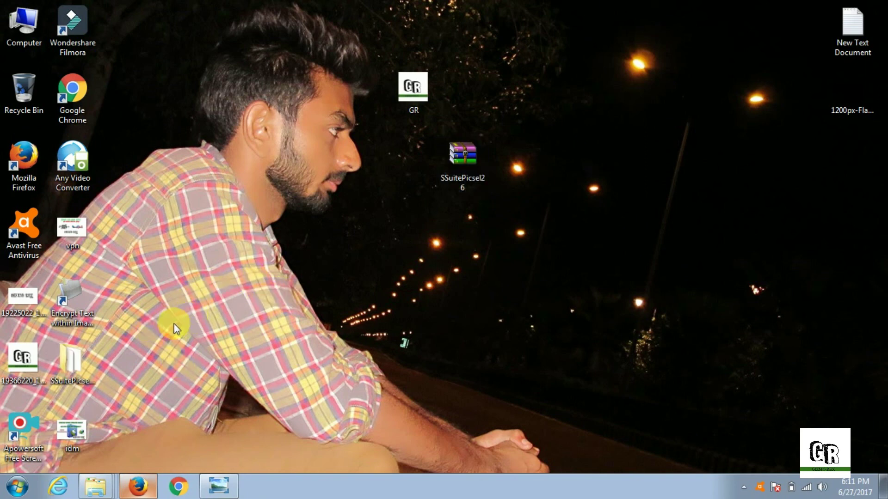
Step: Open the extracted SSuitePicsel26 folder in a restored window and paste GR.bmp into it
click(62, 357)
drag(507, 65, 518, 93)
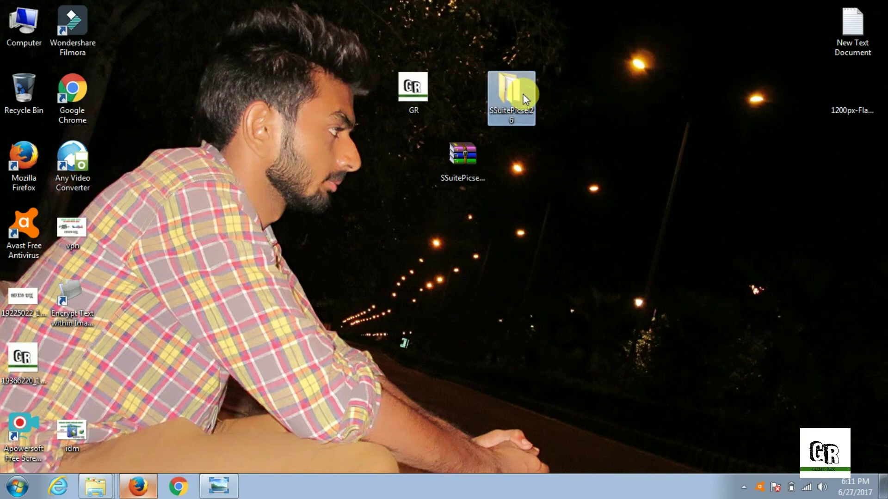
double_click(520, 93)
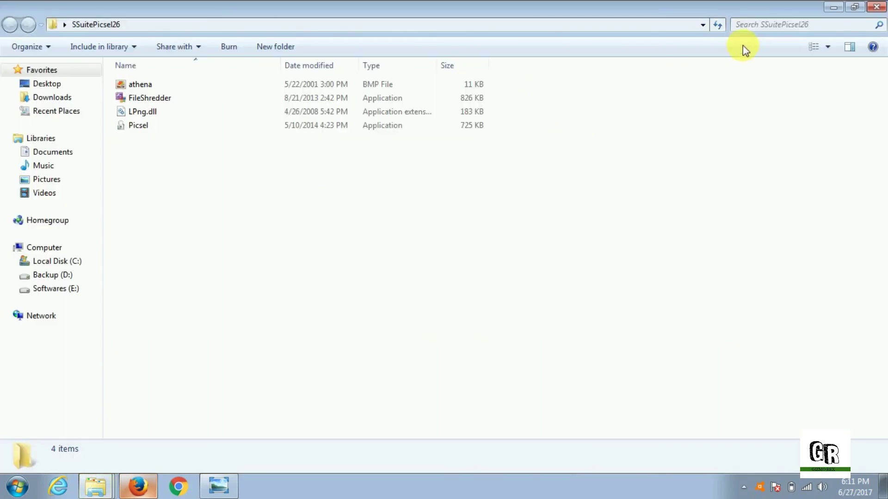
click(855, 7)
drag(463, 13, 548, 113)
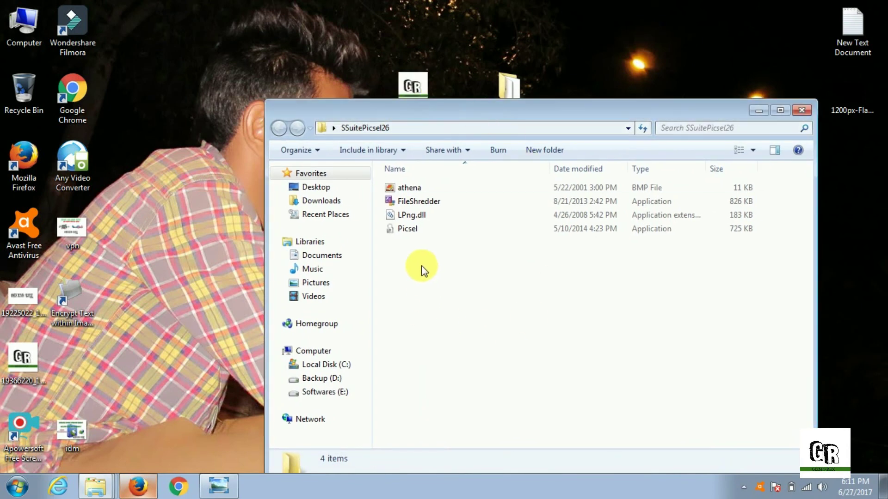
key(ctrl+v)
drag(493, 112, 461, 38)
click(440, 253)
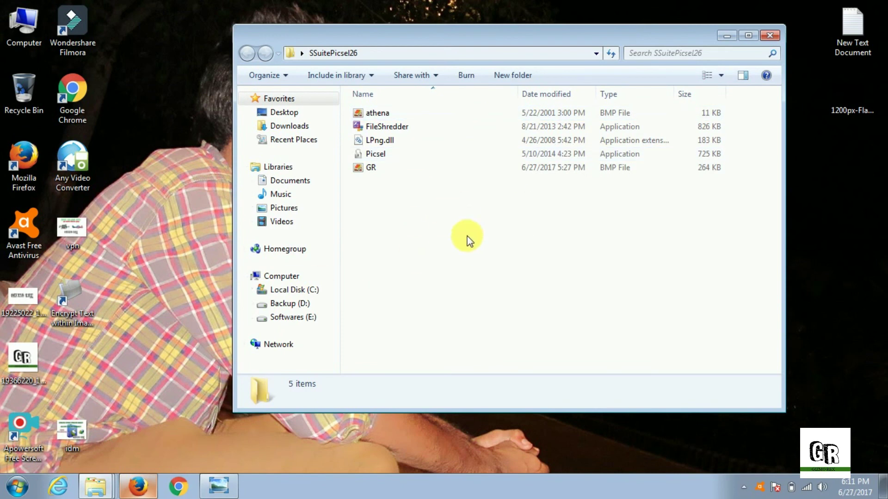
Step: Launch Picsel.exe, allow it to run, and load GR as the original image
double_click(403, 154)
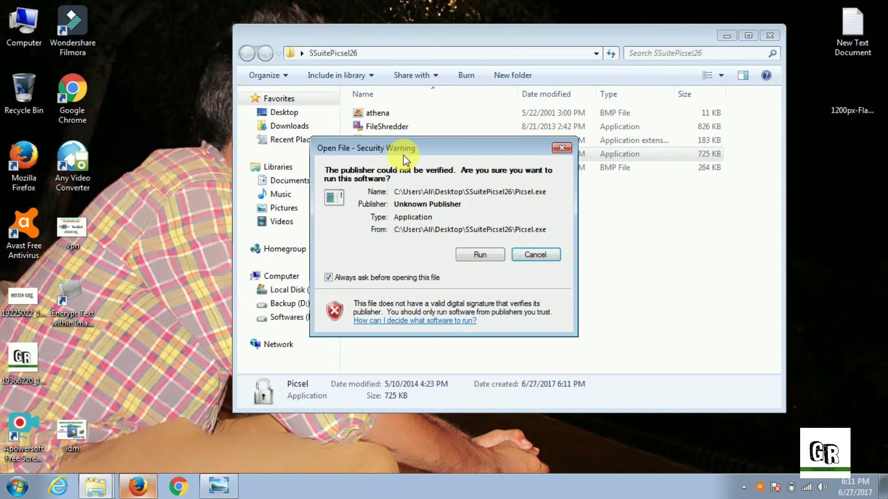
click(472, 256)
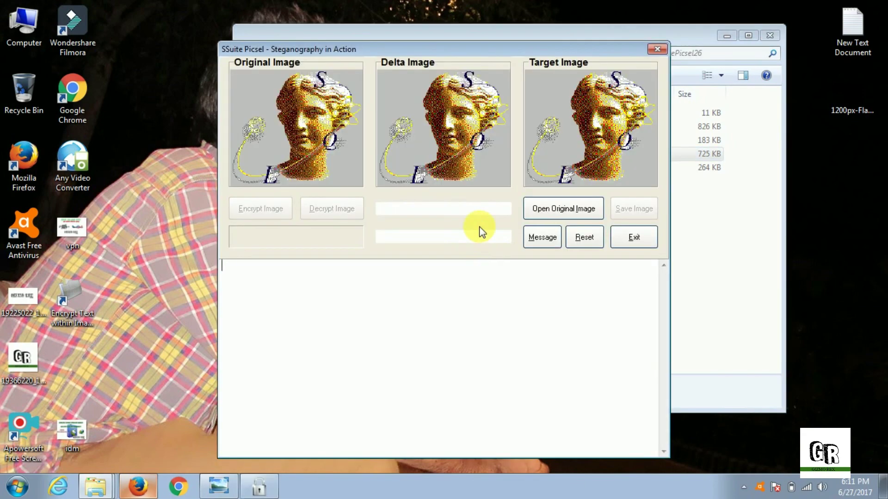
click(537, 213)
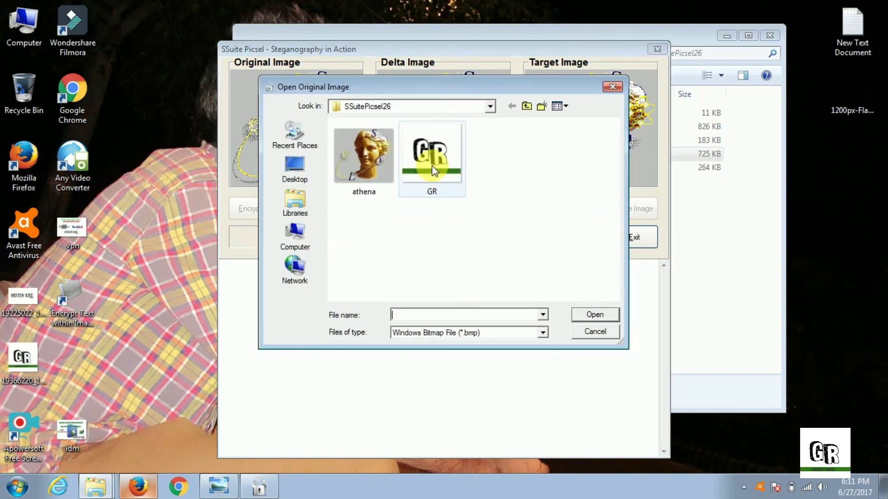
click(427, 161)
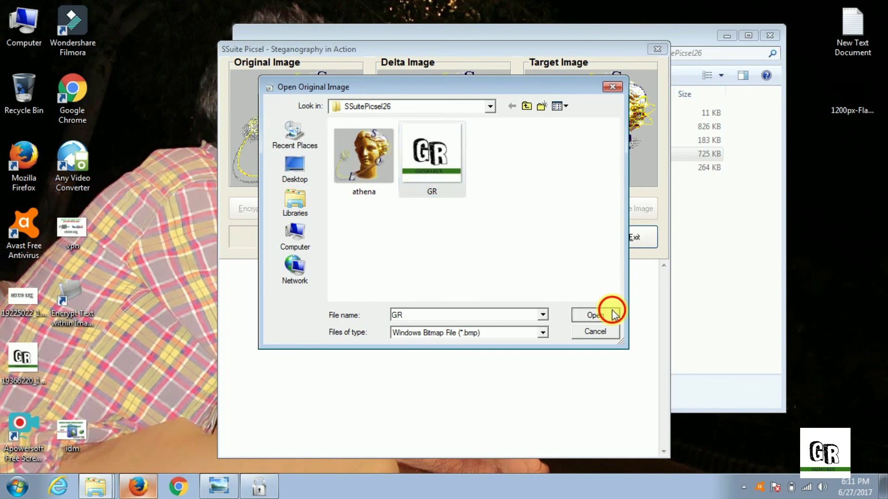
click(594, 315)
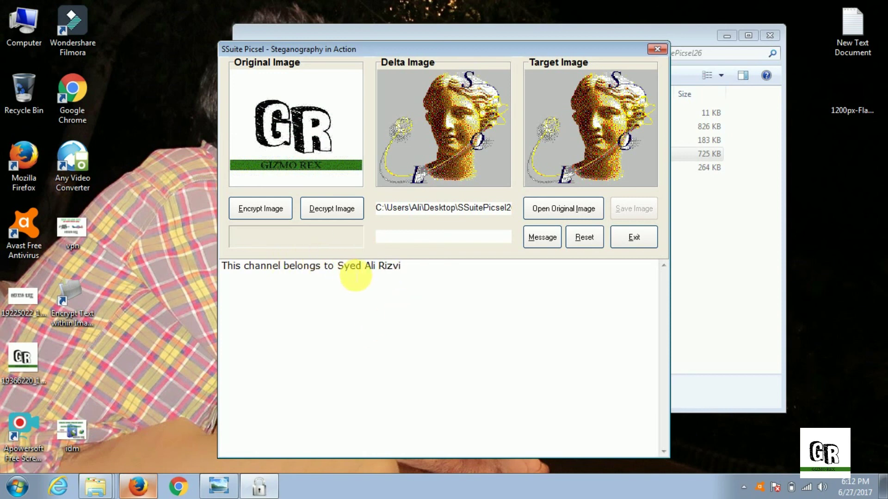
Step: Add a second message line with the word 'password' followed by a sample password
key(Return)
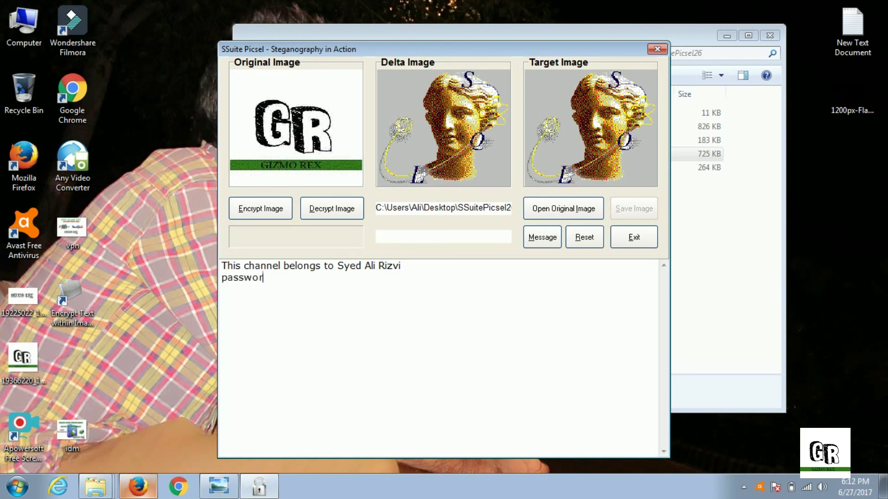
text(password snjdnkdjfbjbrebkhgk)
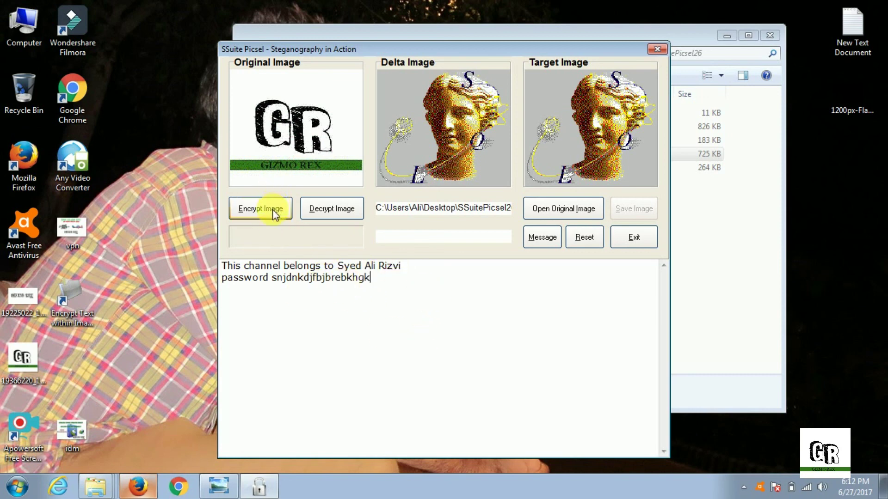
Step: Encrypt the message into the GR image, save it as gr1, and exit Picsel
click(256, 216)
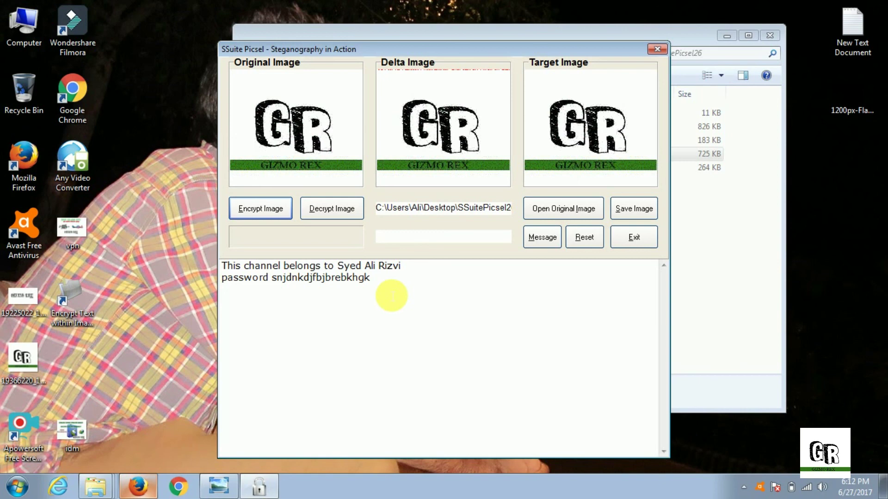
click(634, 209)
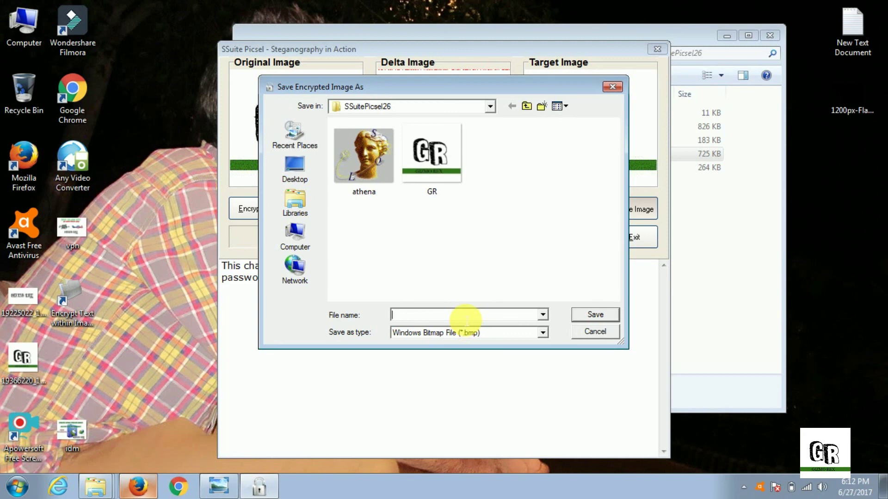
text(gr1)
click(595, 317)
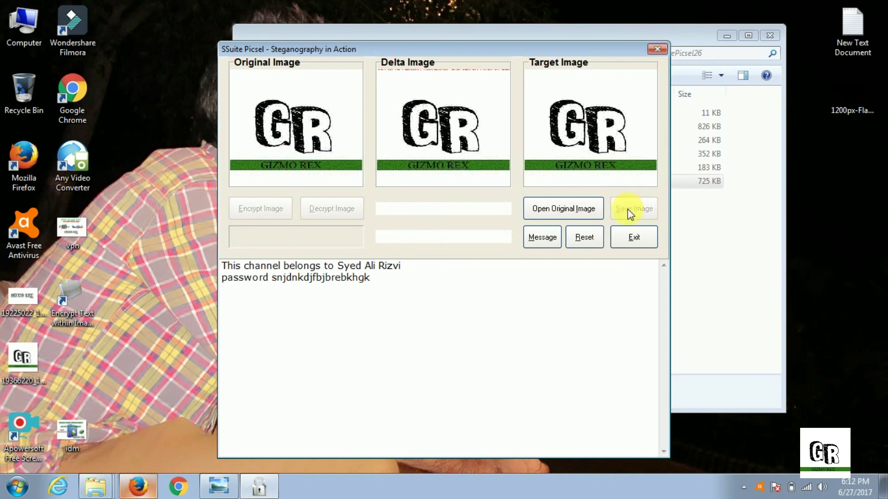
click(636, 239)
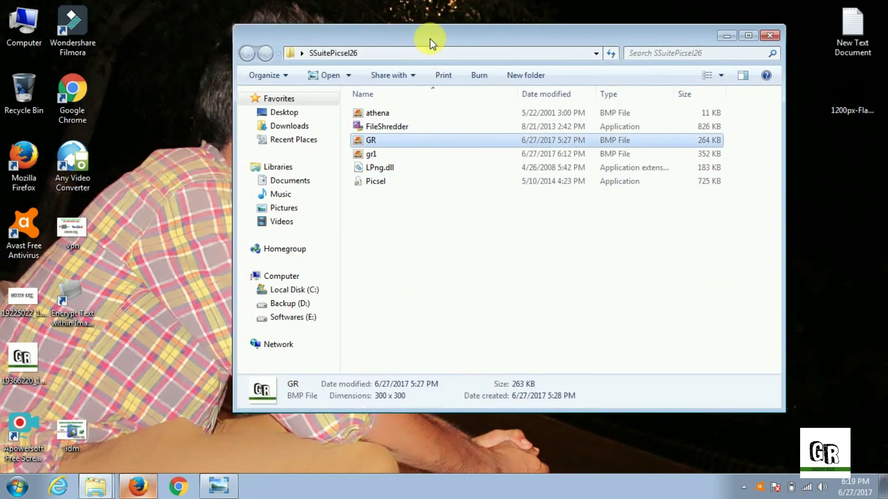
Step: Open GR and gr1 in Photo Viewer side by side to compare them
double_click(370, 143)
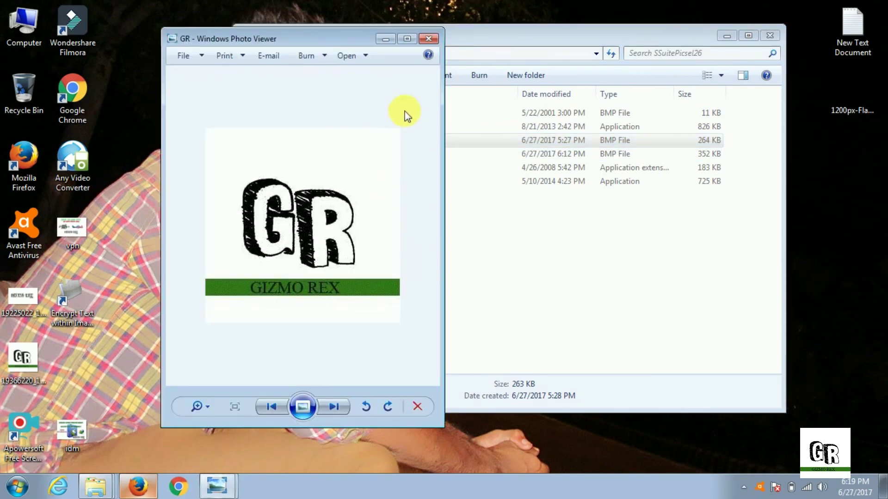
drag(307, 35, 481, 53)
double_click(390, 155)
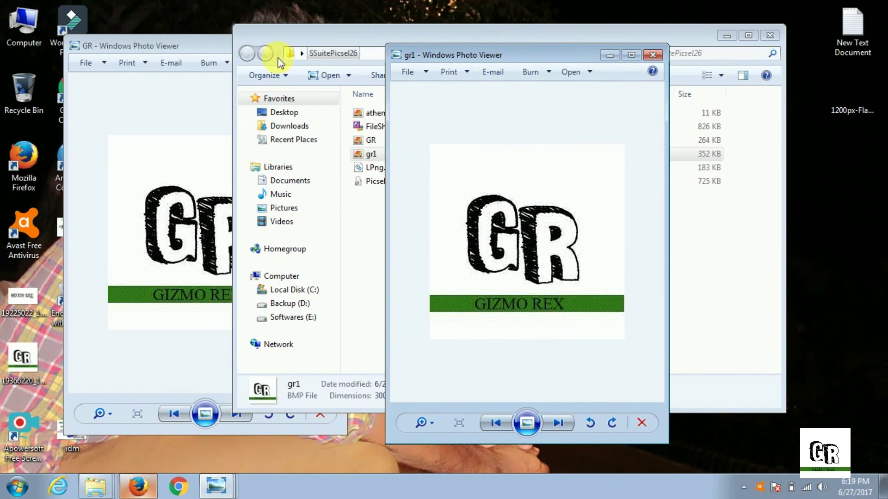
drag(181, 41, 215, 55)
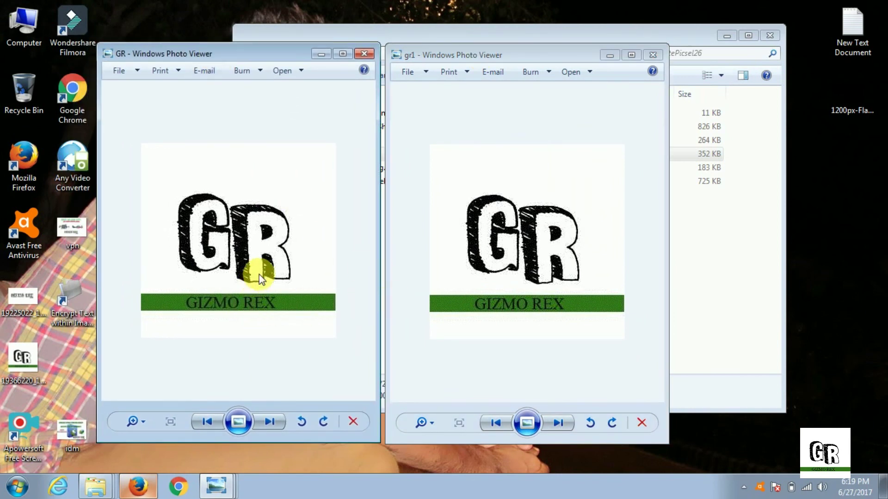
scroll(258, 274, up, 1)
scroll(262, 273, down, 1)
click(551, 91)
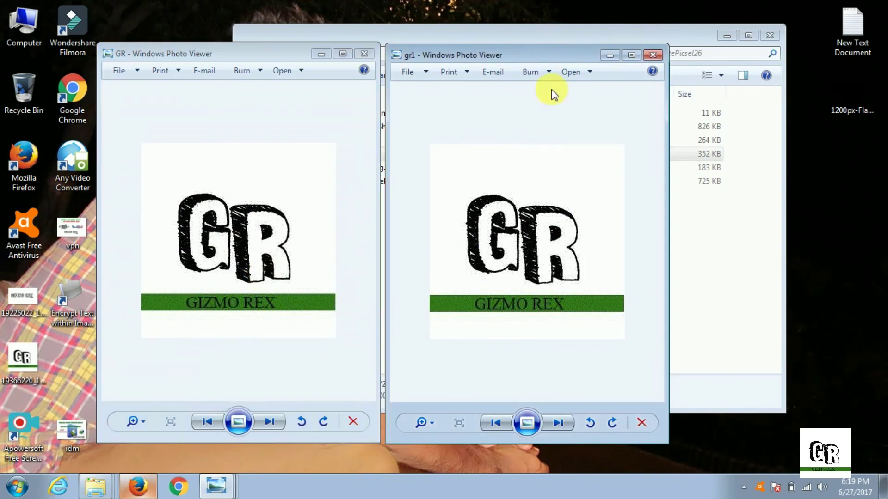
scroll(535, 254, up, 1)
scroll(535, 254, down, 1)
Step: Close both image viewers, returning to the SSuitePicsel26 folder
click(364, 53)
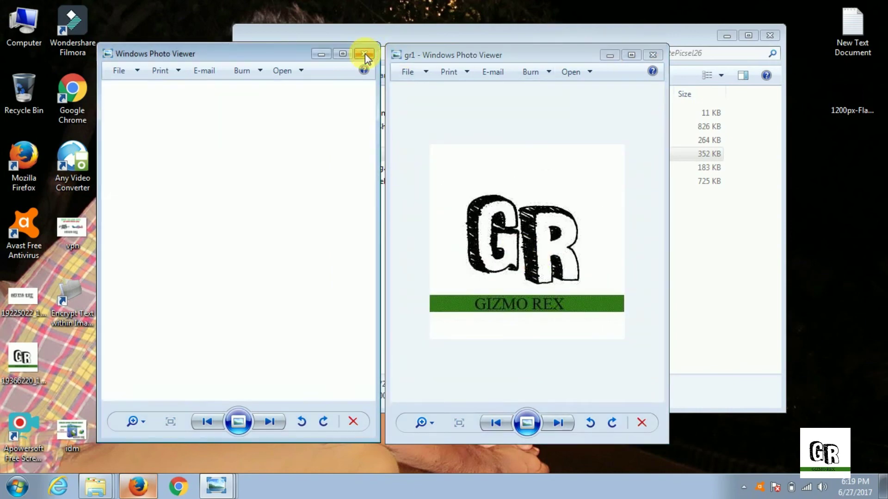
click(653, 54)
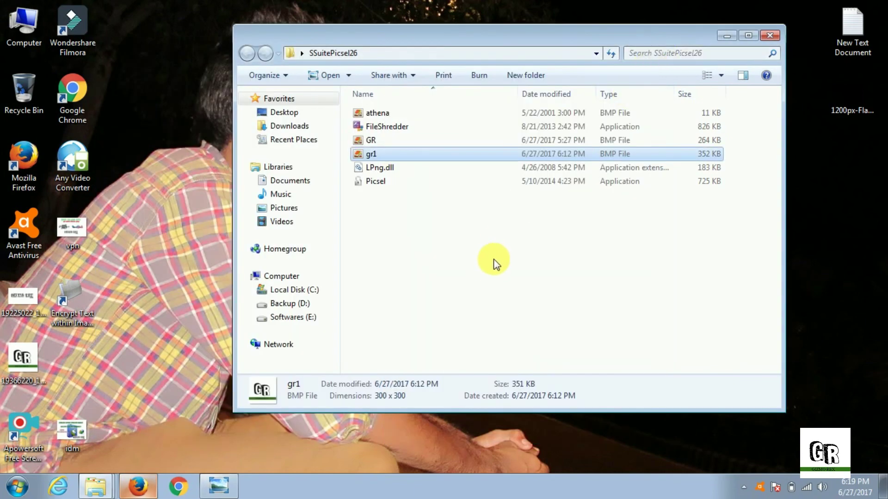
click(495, 264)
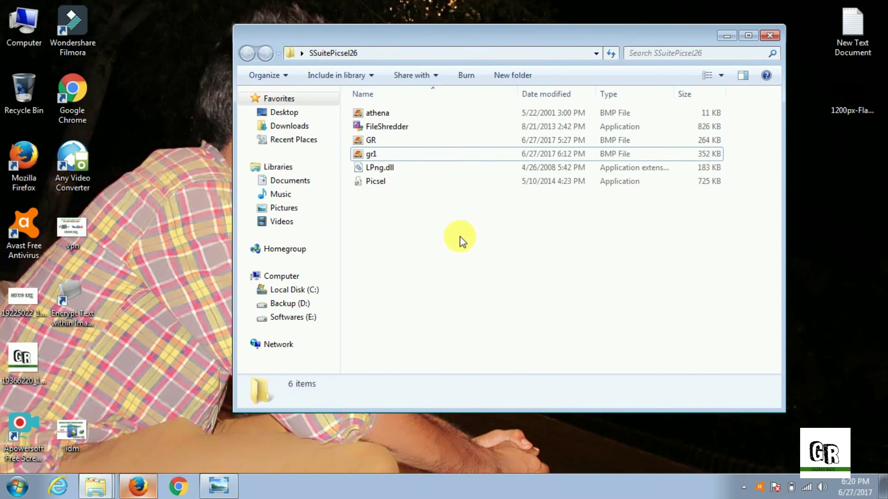
Step: Relaunch Picsel and load GR as the original image
double_click(368, 183)
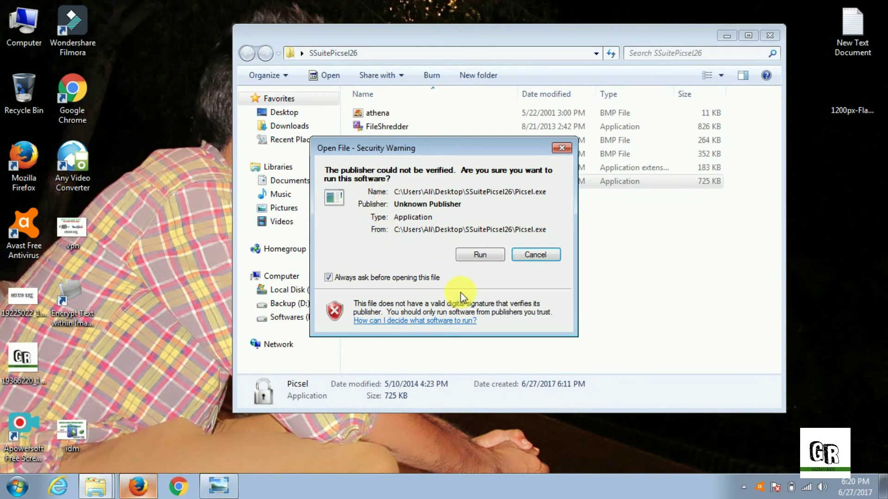
click(479, 255)
drag(408, 41, 557, 49)
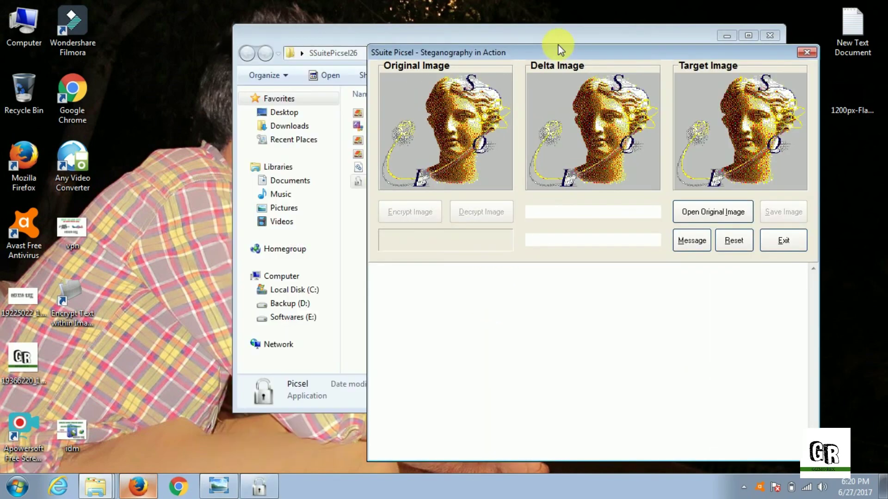
click(729, 212)
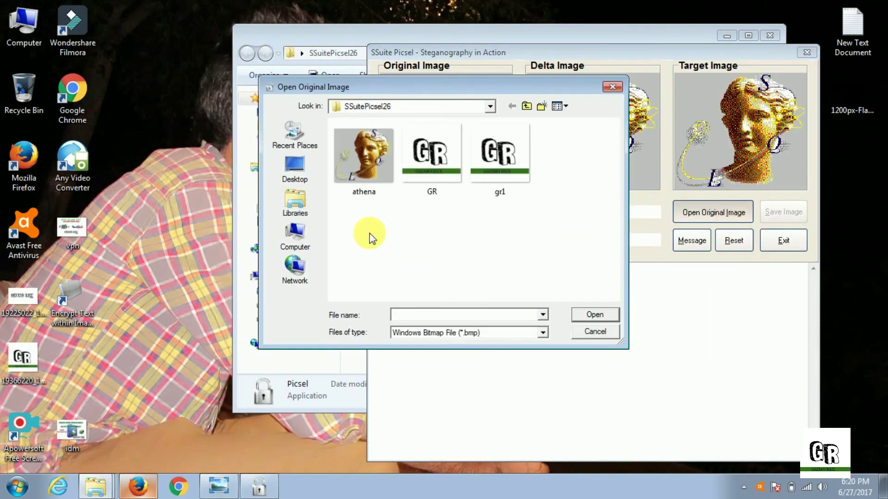
click(430, 155)
click(578, 317)
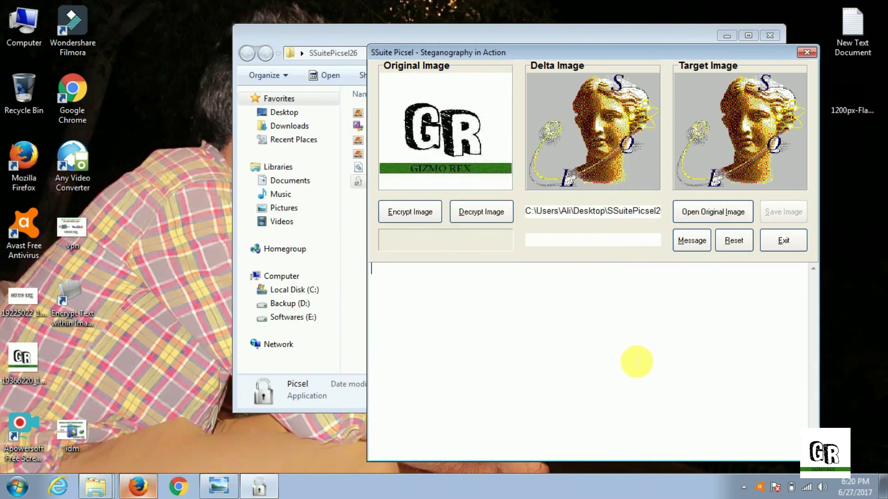
Step: Start Decrypt Image and pick gr1 as the encrypted image
click(480, 211)
drag(376, 84, 284, 119)
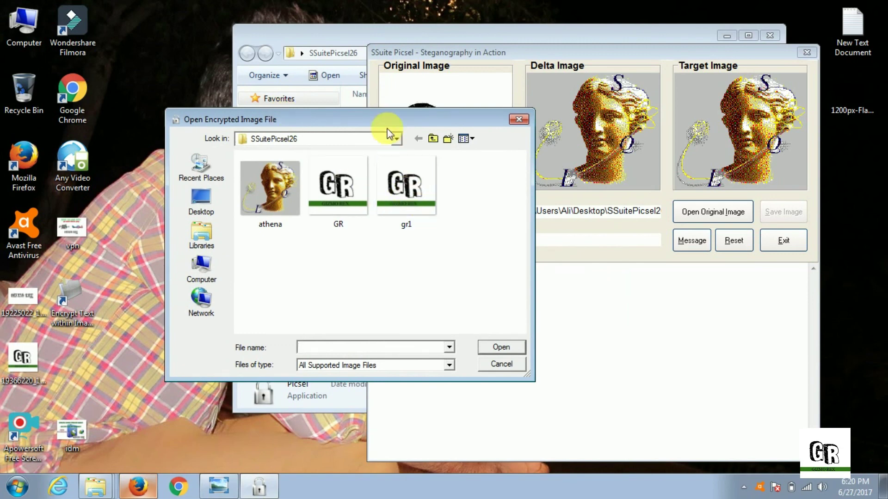
drag(415, 141, 416, 141)
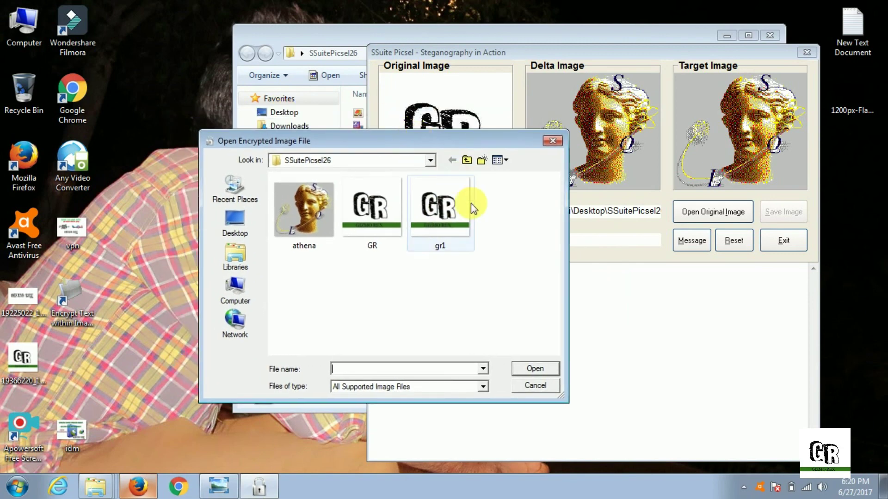
click(443, 222)
Step: Open gr1 and confirm decryption, then select the recovered password line
click(518, 370)
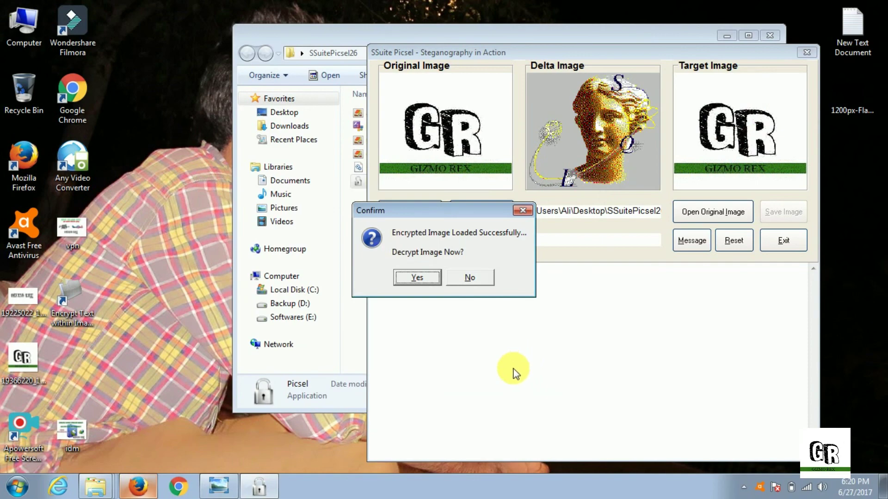
click(419, 278)
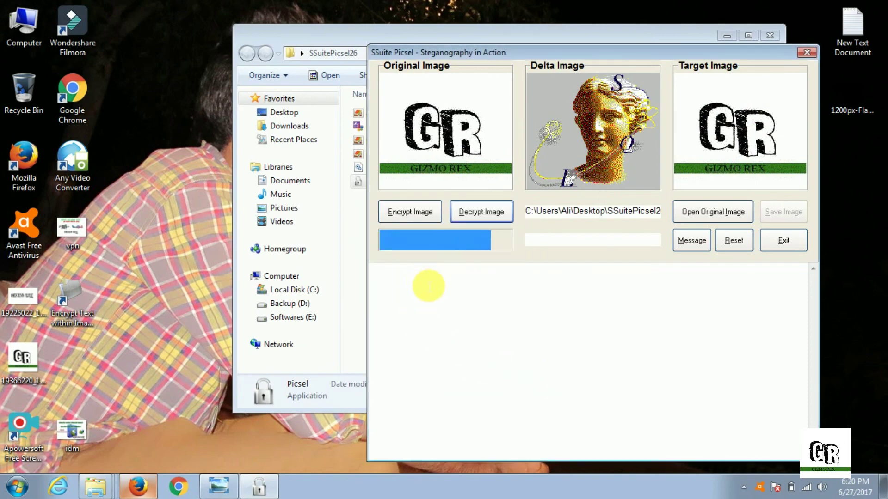
drag(498, 55, 328, 20)
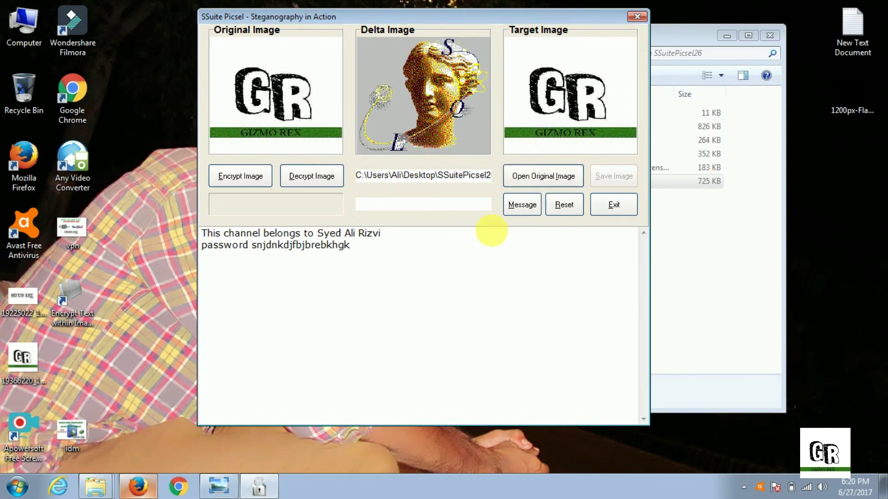
drag(479, 293, 367, 248)
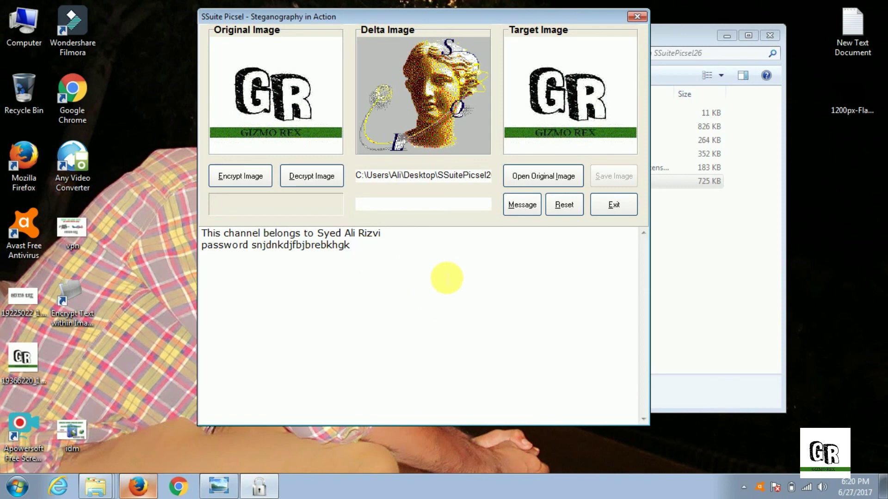